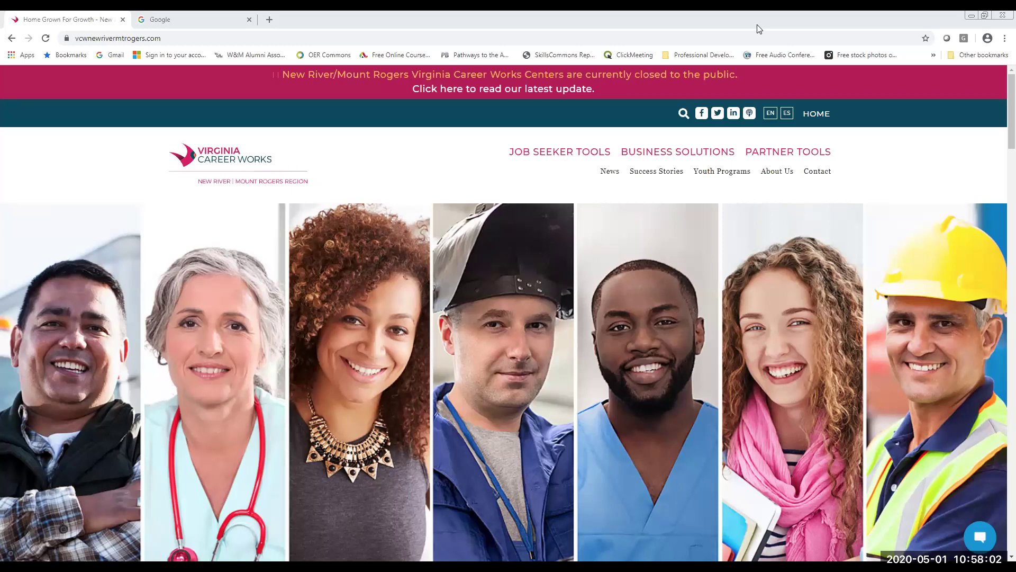
click(226, 19)
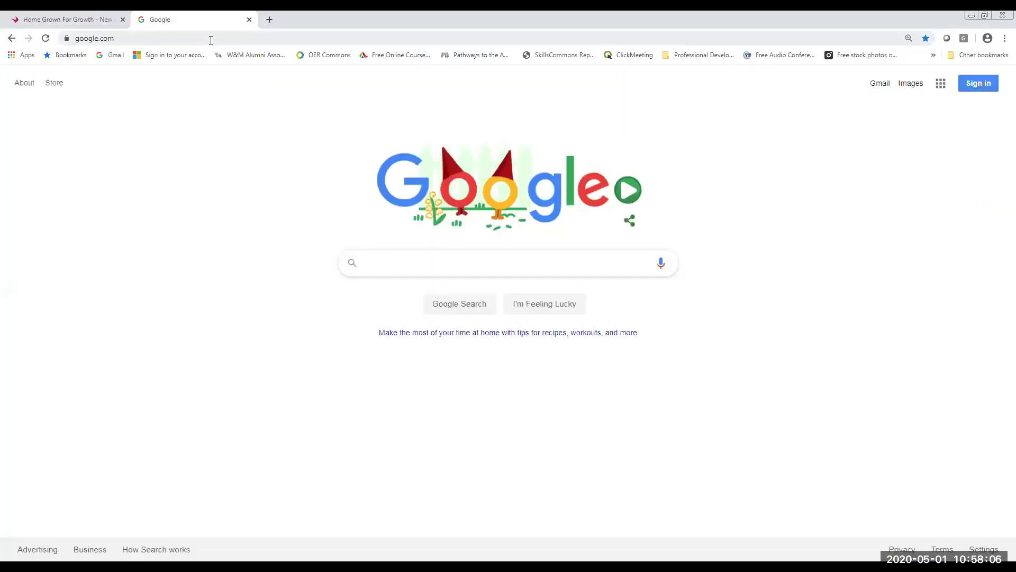
click(211, 40)
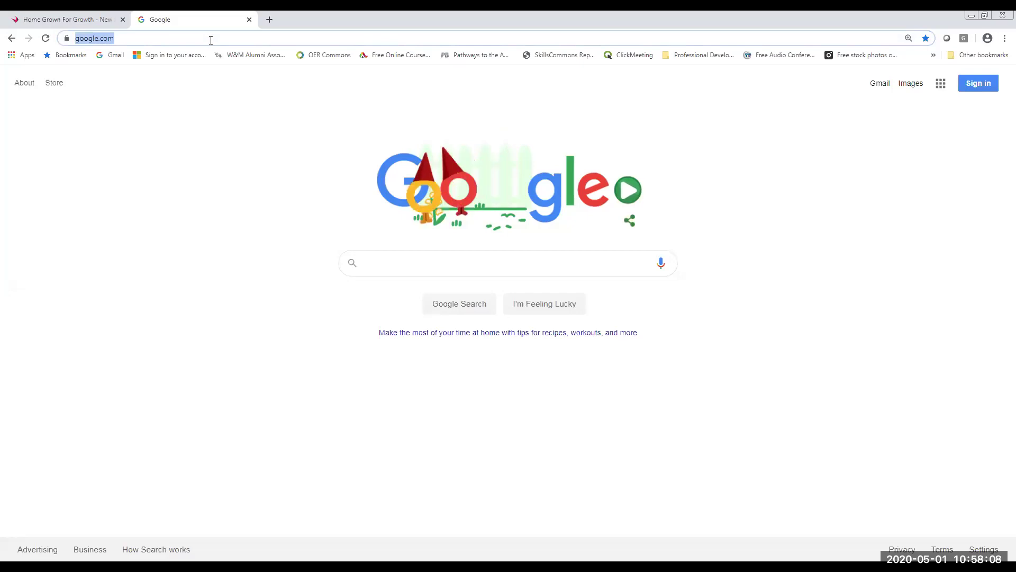
text(www.)
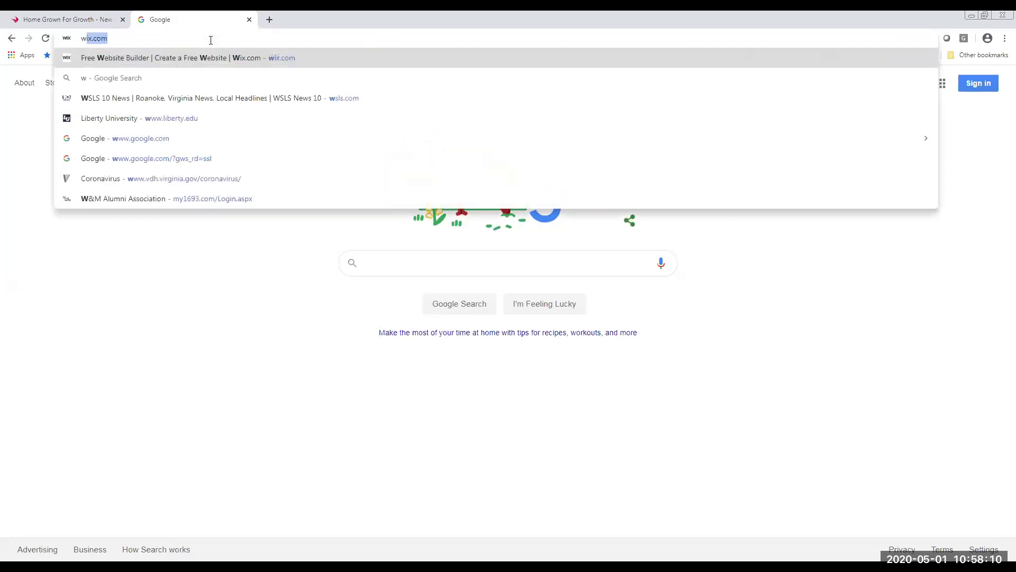
text(k)
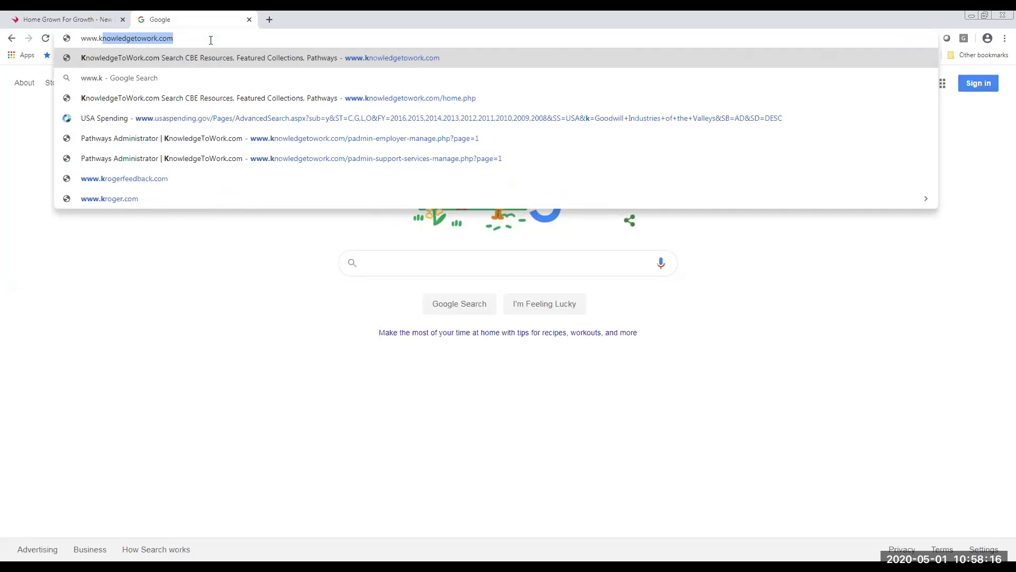
text(nowle)
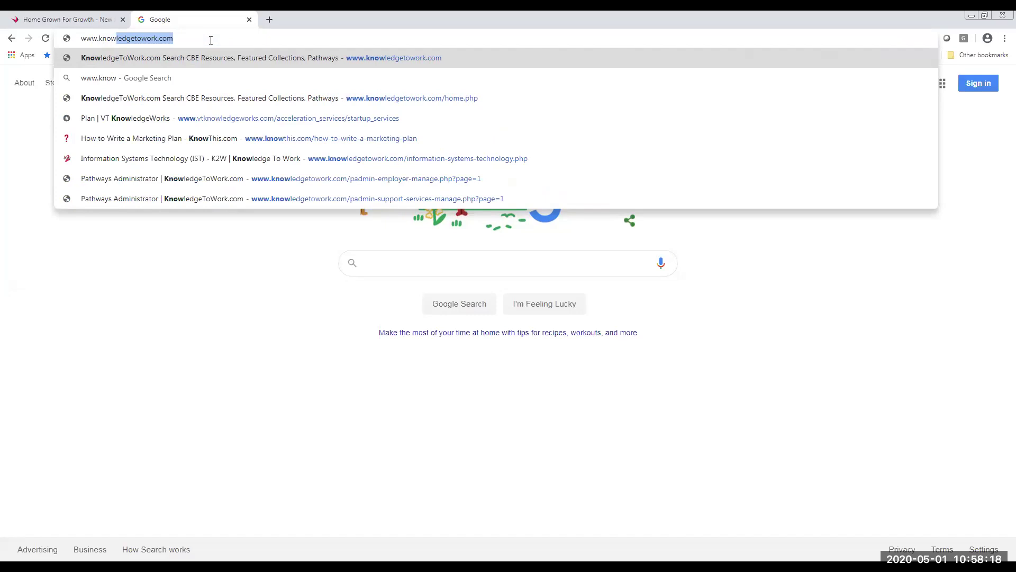
key(BackSpace)
text(dge)
key(BackSpace)
key(BackSpace)
key(BackSpace)
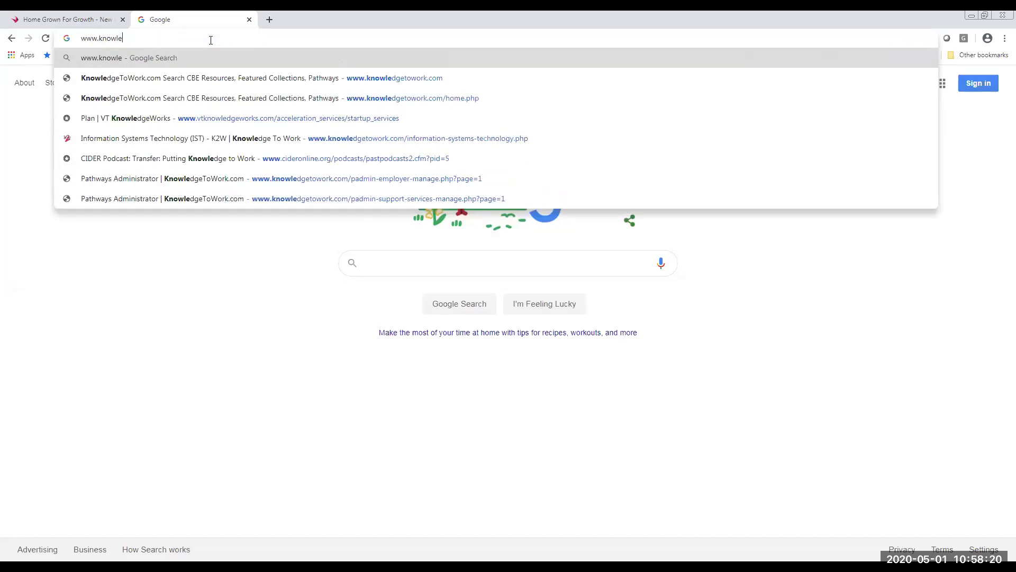
text(dge)
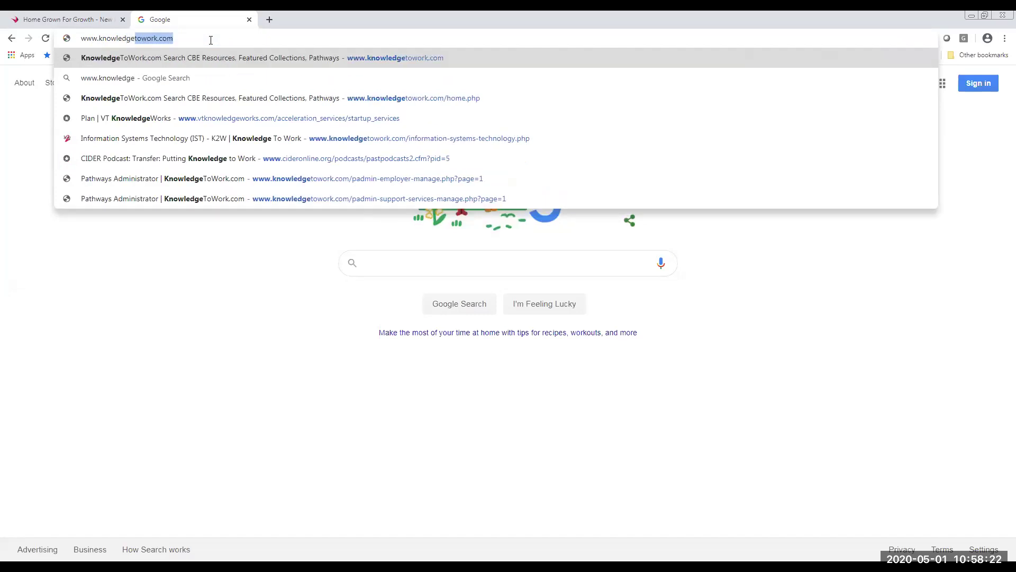
text(towork.)
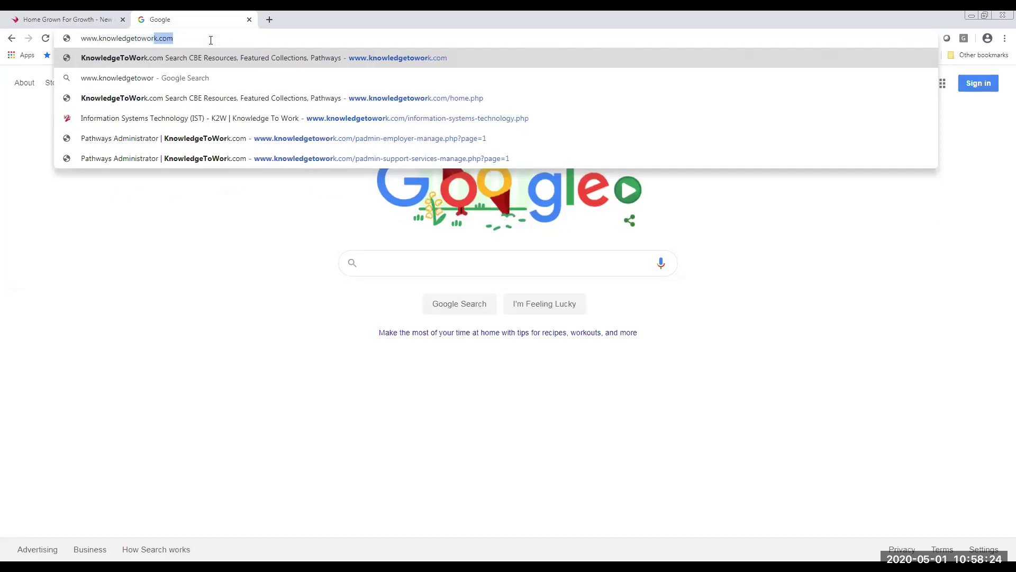
text(com)
key(Return)
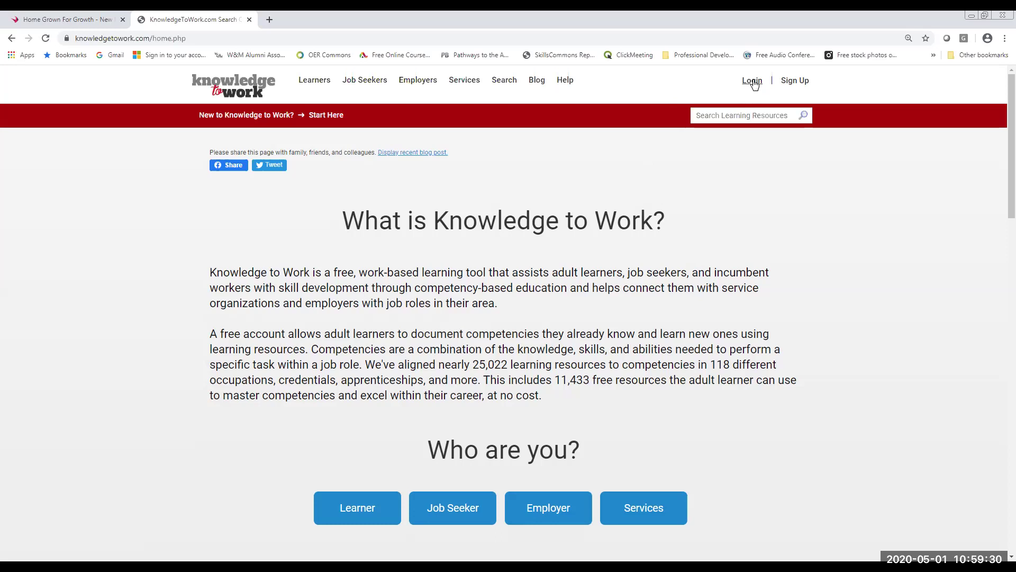
- Open the free sign-up form and enter the learner's first and last name
click(791, 82)
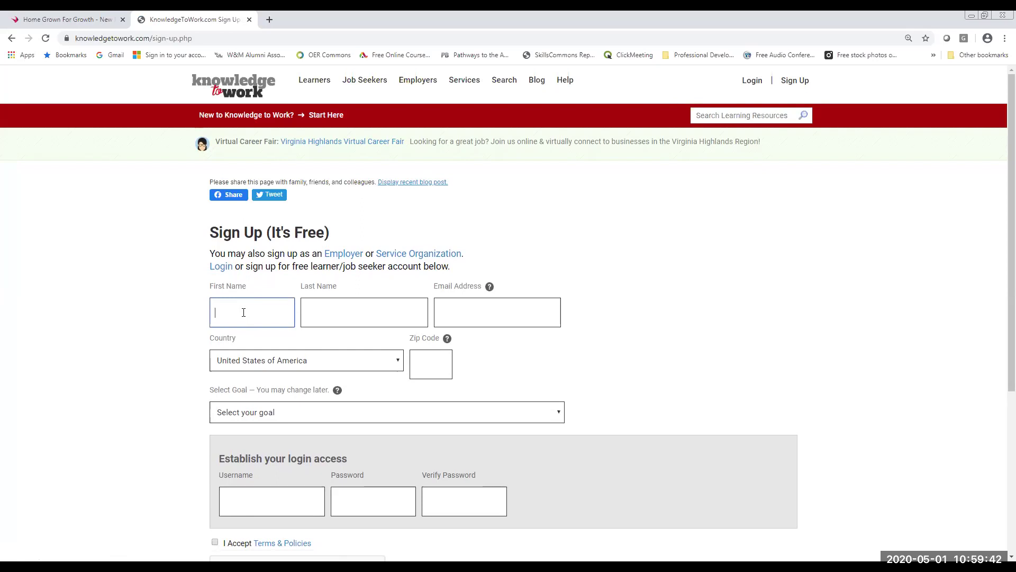
key(Tab)
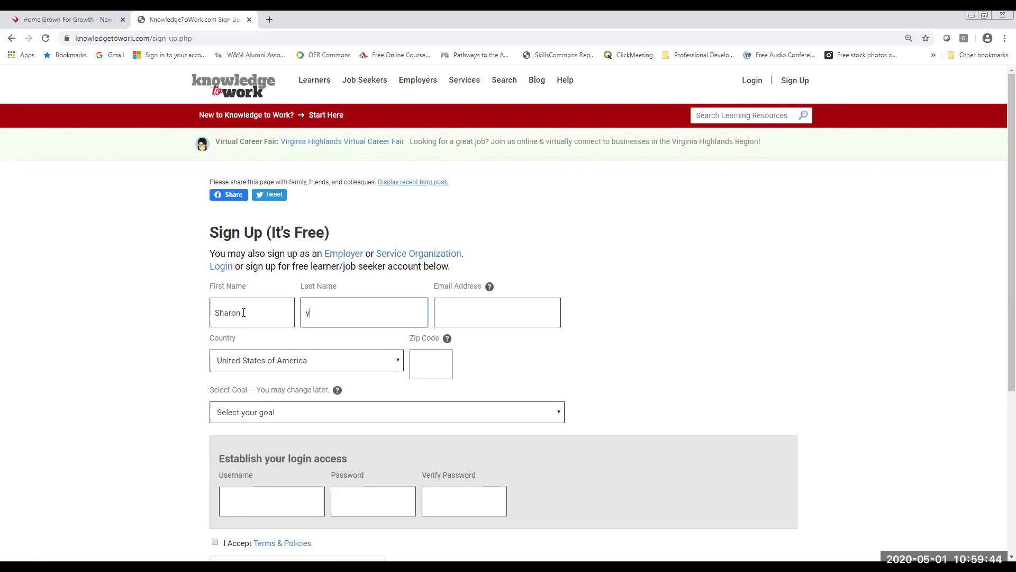
key(Tab)
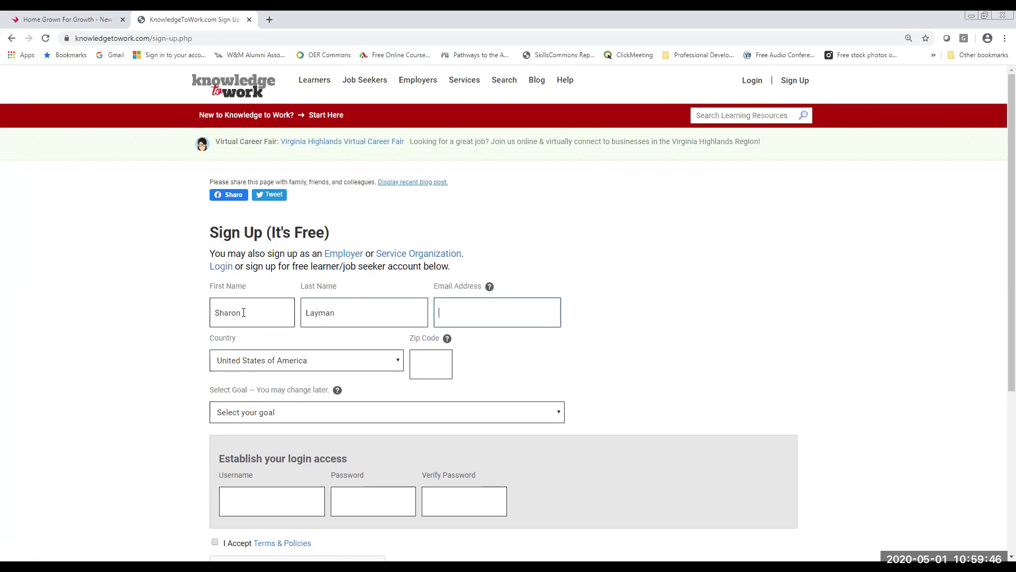
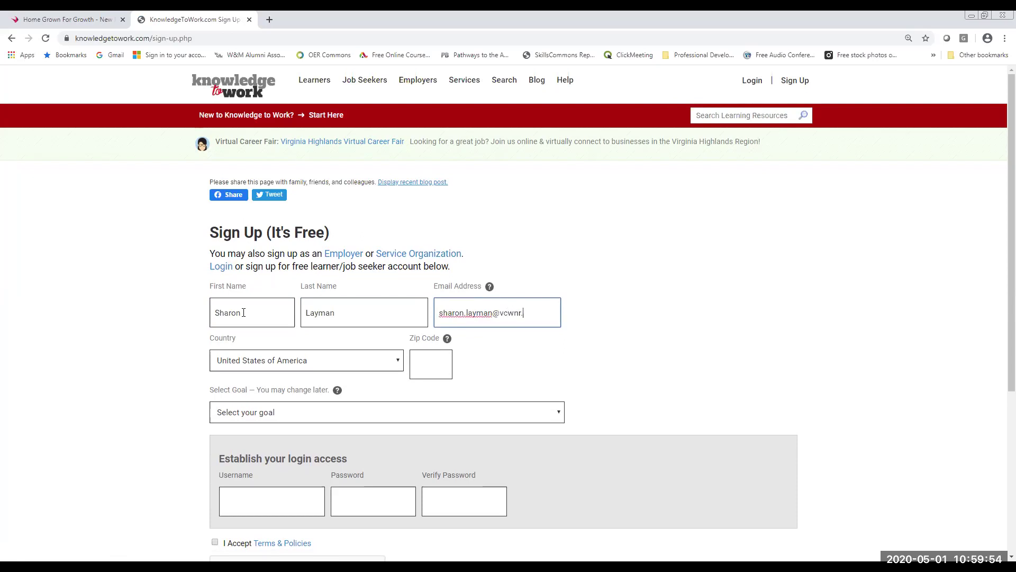
- Enter the learner's e-mail address, fixing its typos, and the zip code
key(Left)
key(Right)
click(423, 366)
text(24141)
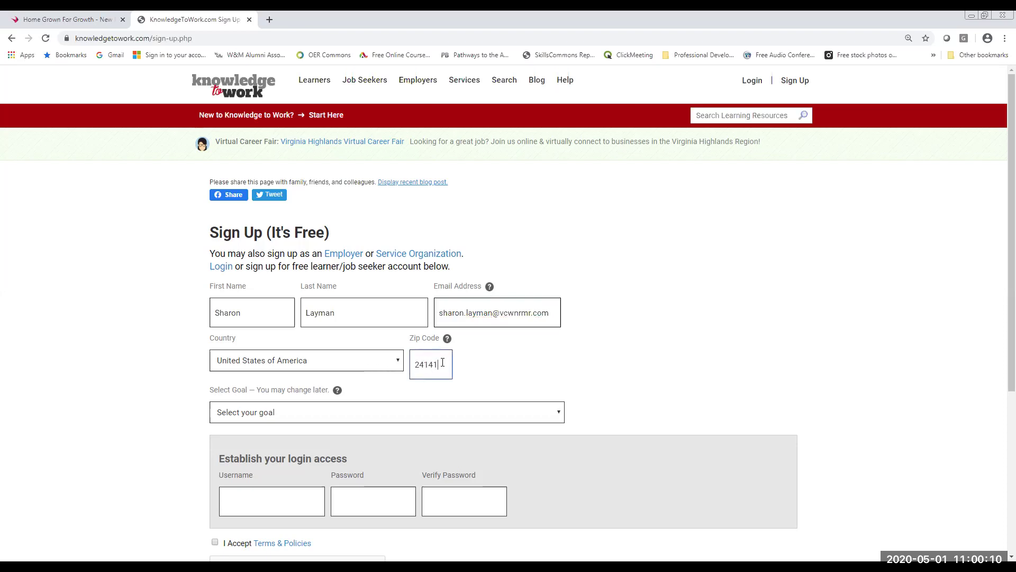
drag(442, 362, 406, 364)
- Choose Framework: NNBIA Common Employability Skills from the goal list
click(475, 363)
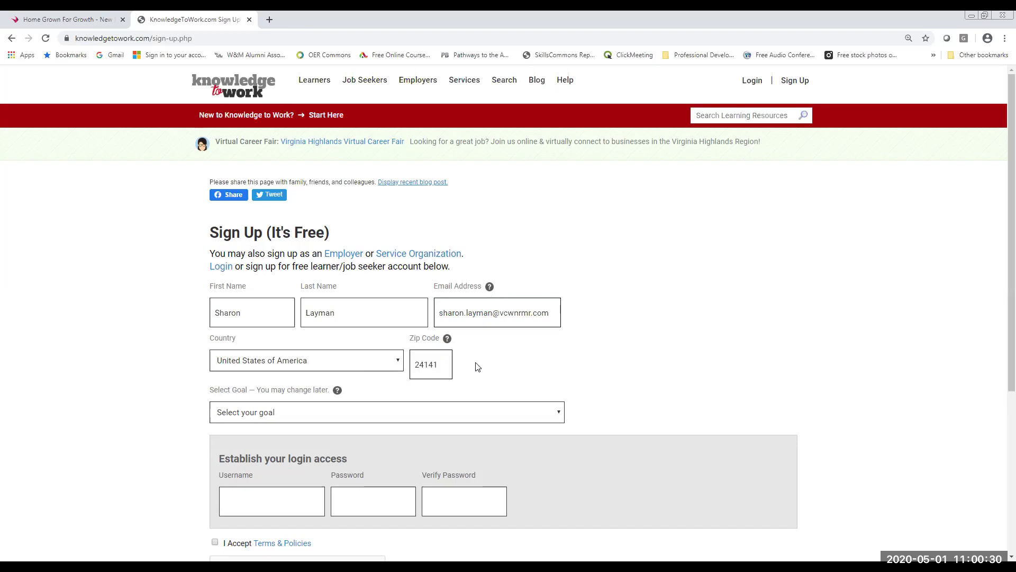
click(547, 413)
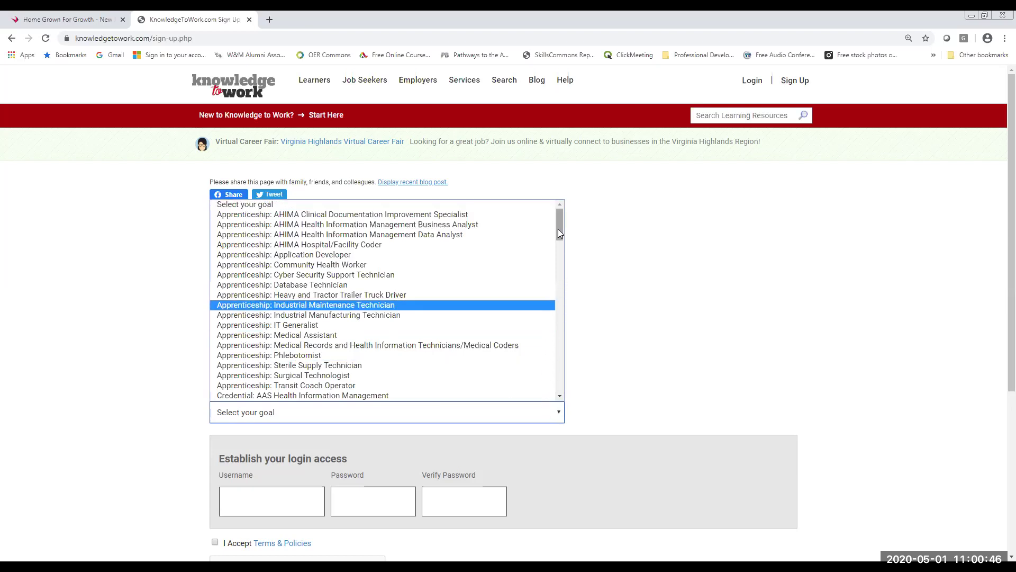
drag(558, 228, 551, 350)
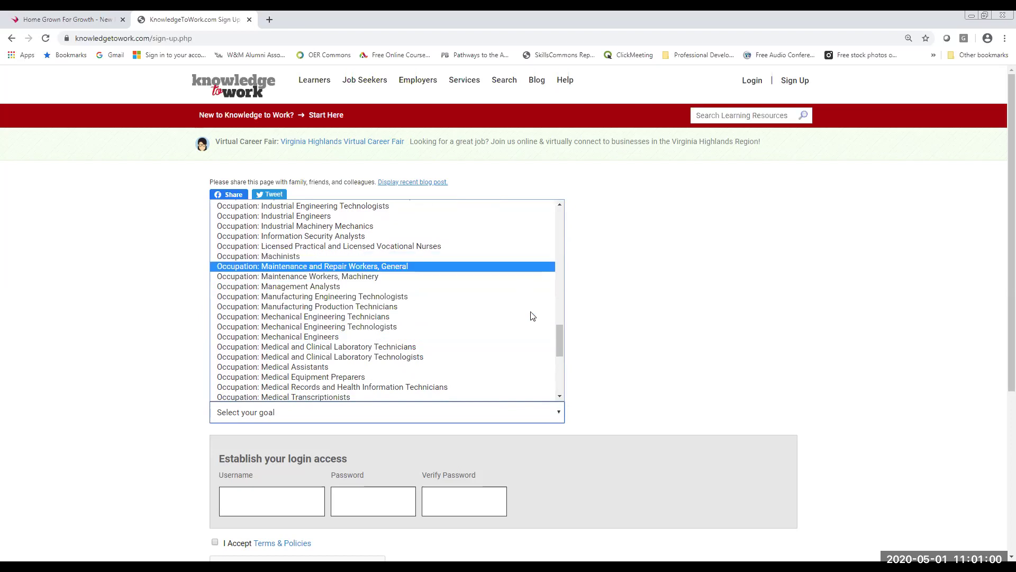
drag(559, 339, 561, 323)
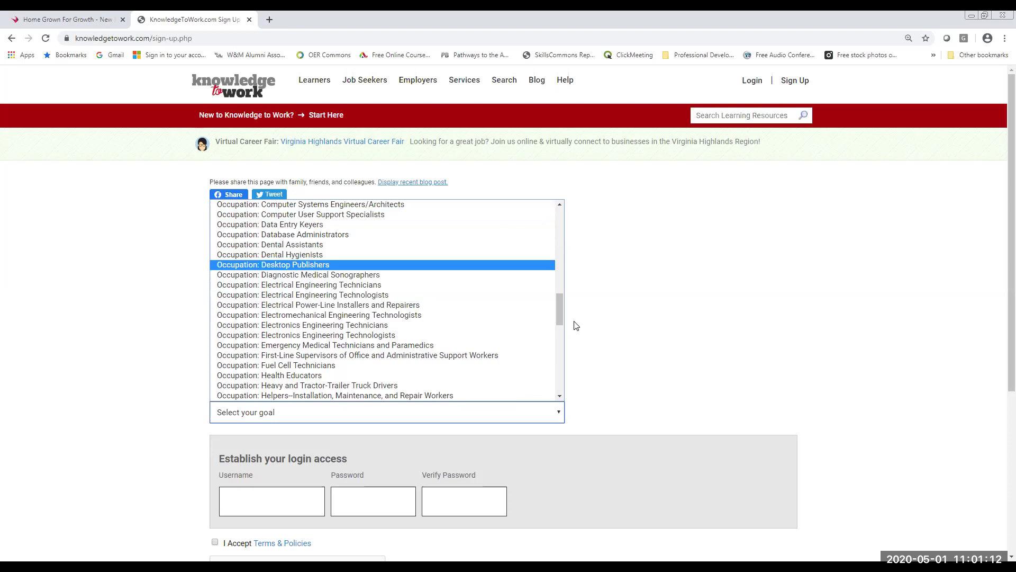
drag(561, 310, 558, 266)
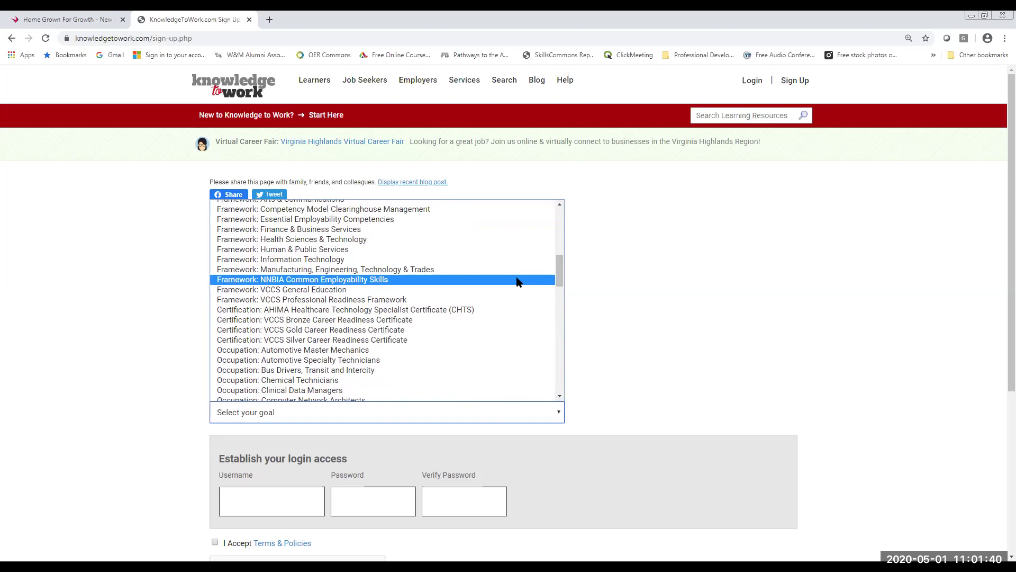
click(517, 279)
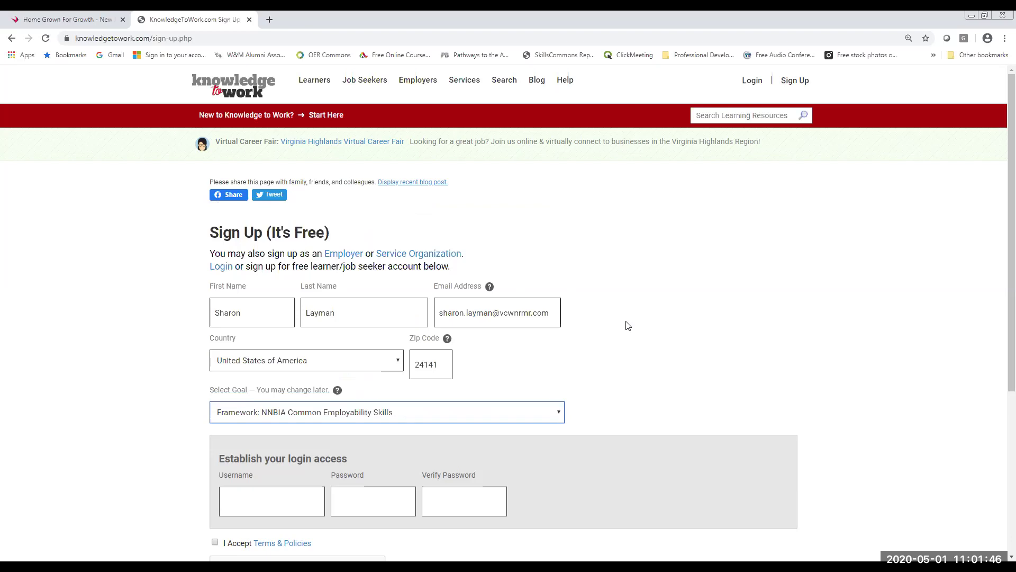
- Enter a username, replacing it with a new one after the first is taken
scroll(626, 324, down, 2)
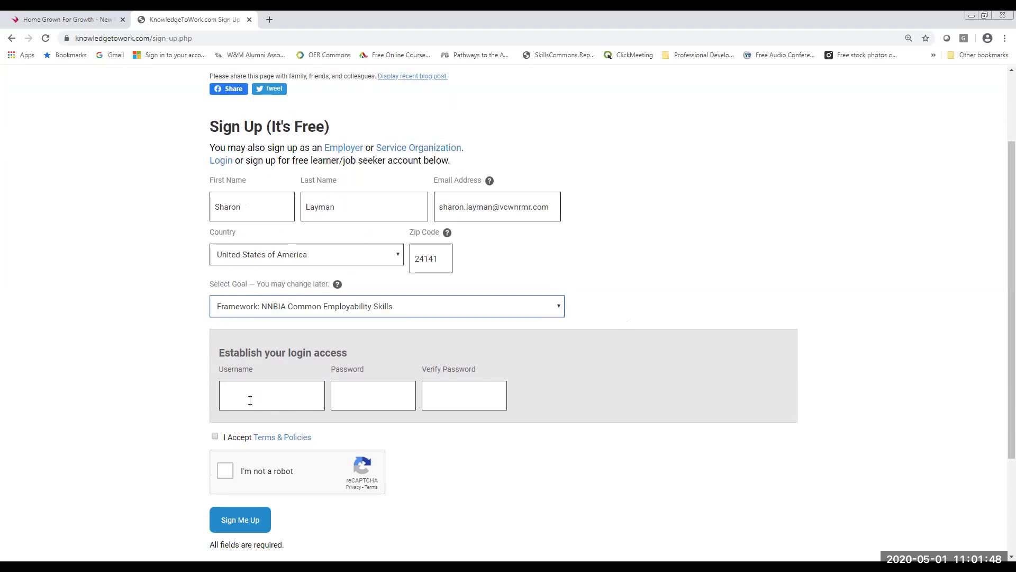
click(250, 400)
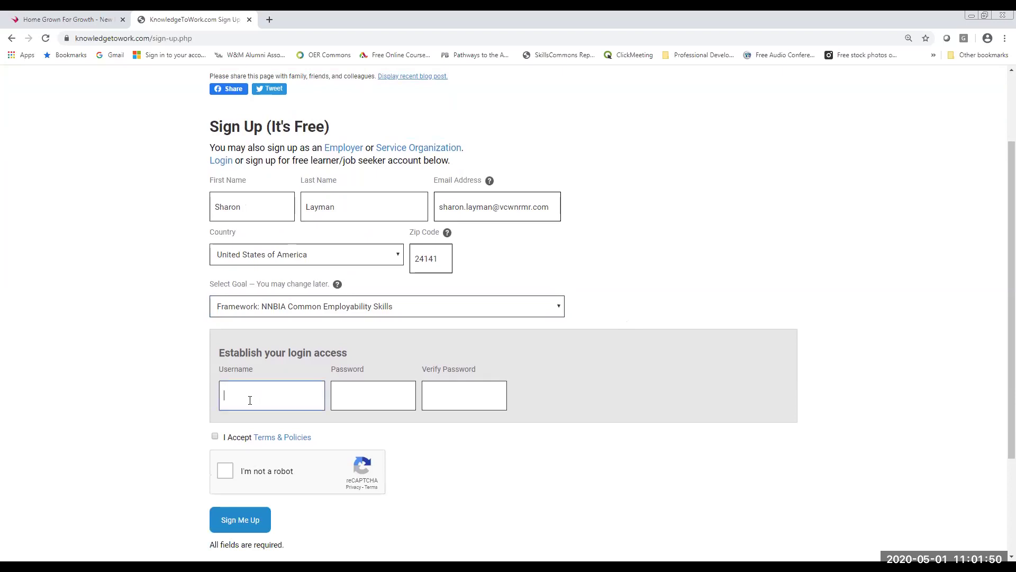
key(Tab)
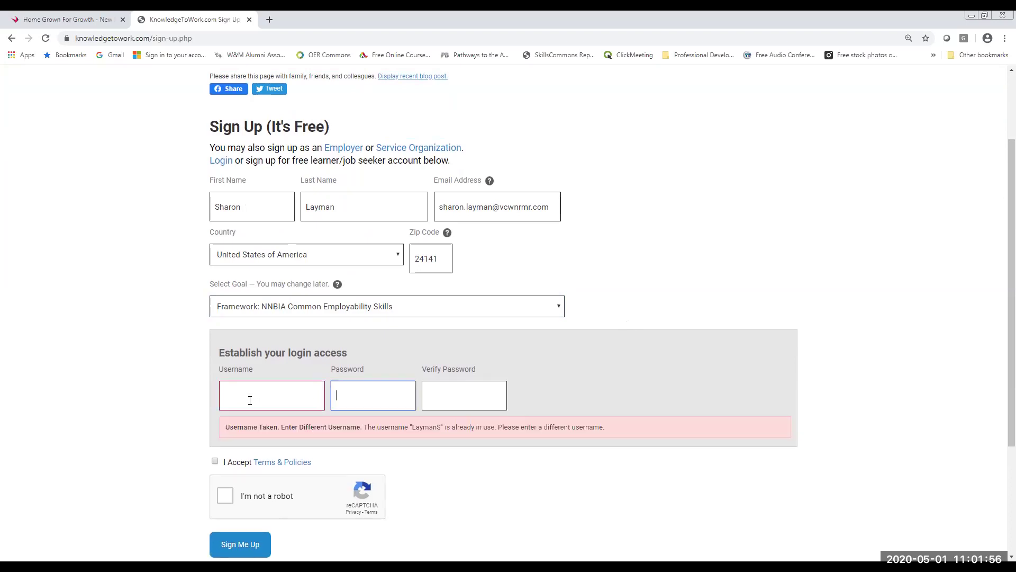
click(231, 398)
text(Layman1)
- Enter and confirm the password, accept the terms, pass reCAPTCHA and submit the form
click(350, 394)
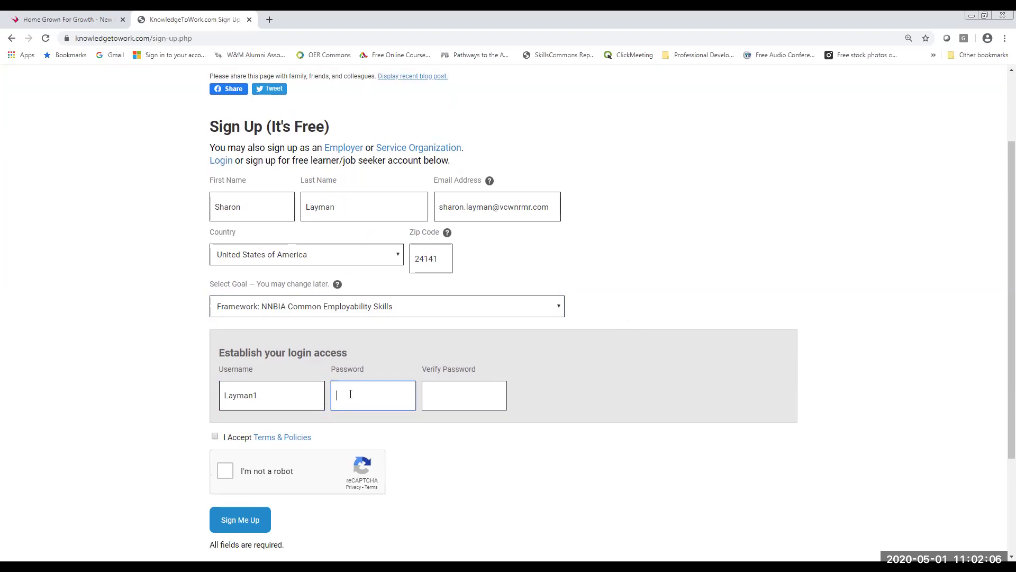
text(*****)
click(450, 398)
text(*******)
click(214, 437)
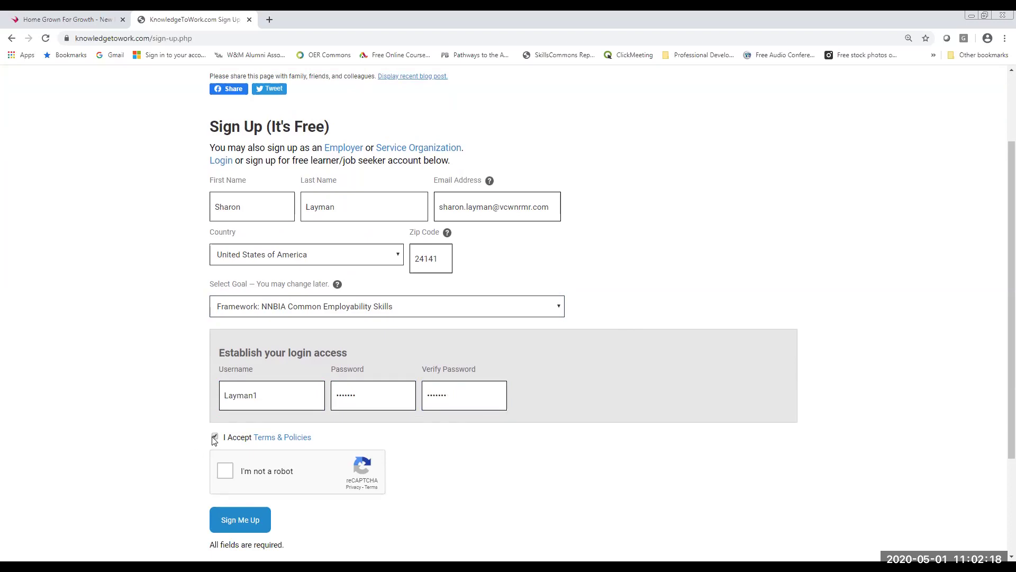
click(226, 474)
click(248, 522)
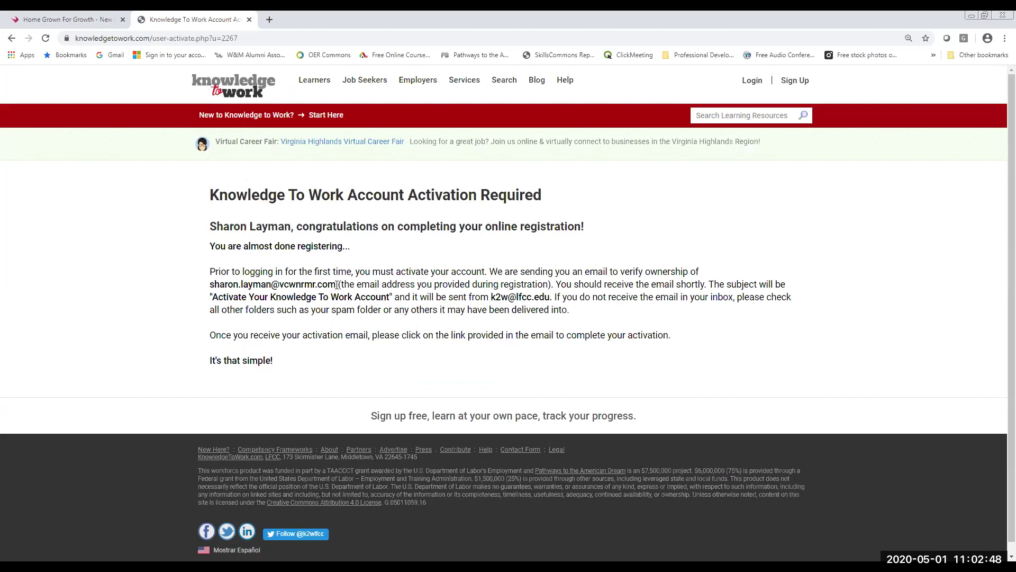
- Read the Account Activation Required notice about the verification e-mail
drag(337, 285, 487, 270)
click(376, 332)
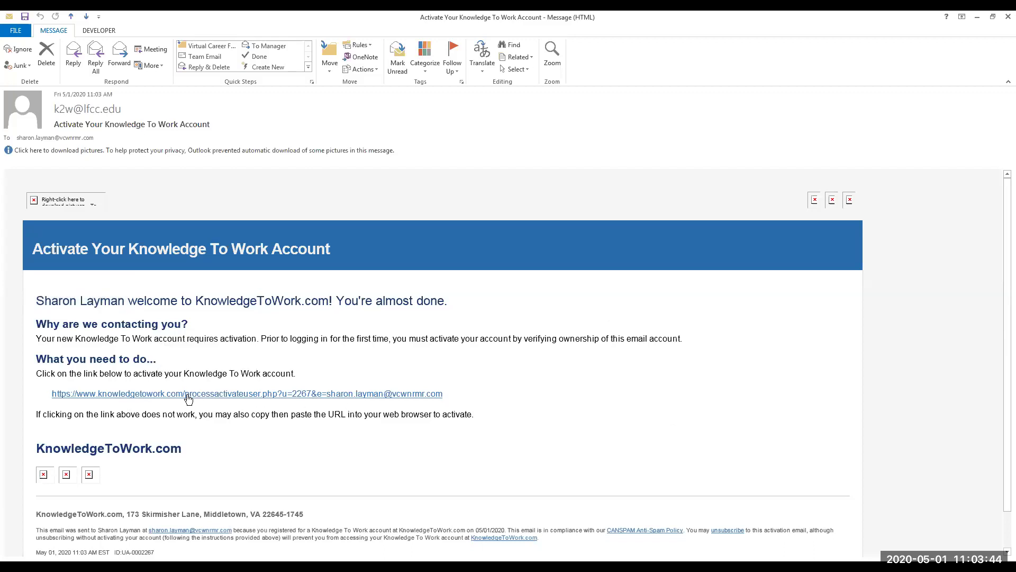
- Follow the activation URL in the 'Activate Your Knowledge To Work Account' e-mail
click(187, 394)
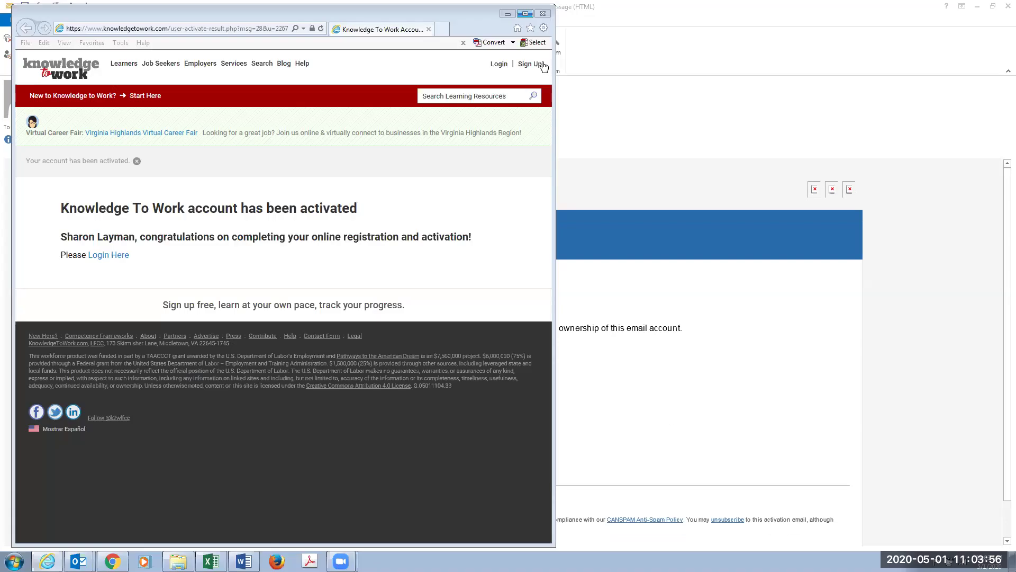
- Maximize the browser and log in with the new account's username and password
click(525, 14)
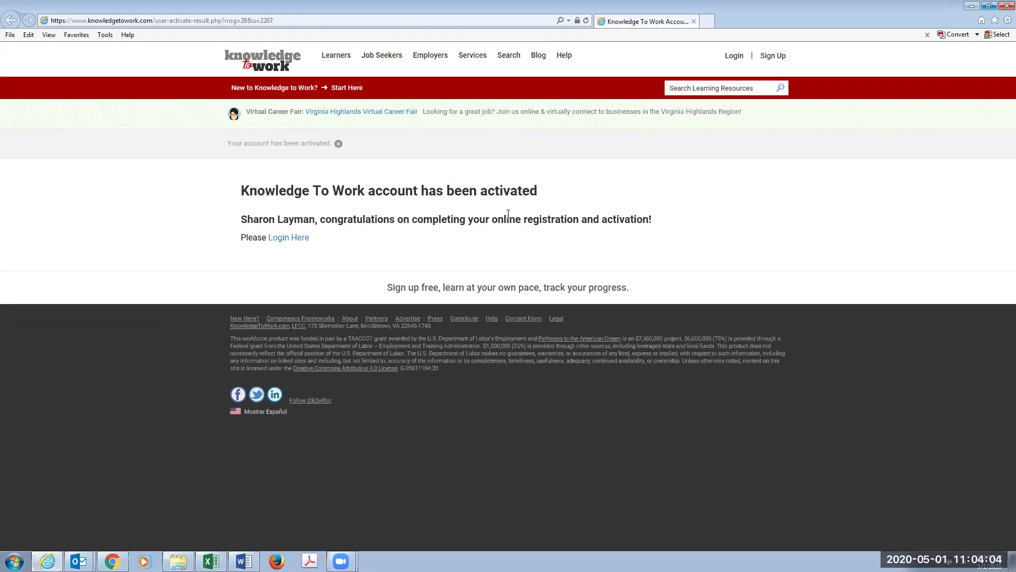
click(296, 238)
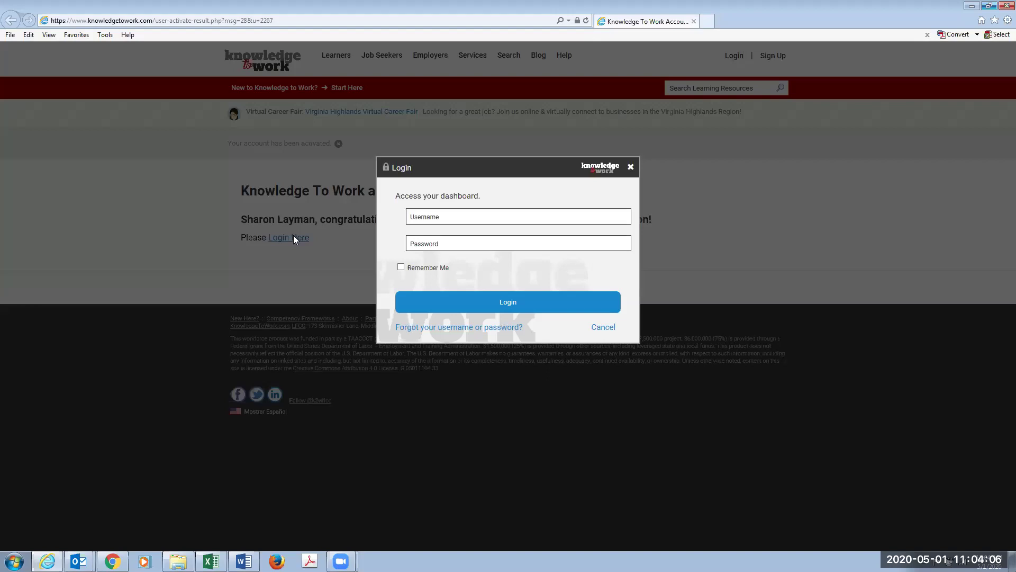
click(434, 214)
text(Layman1)
click(435, 239)
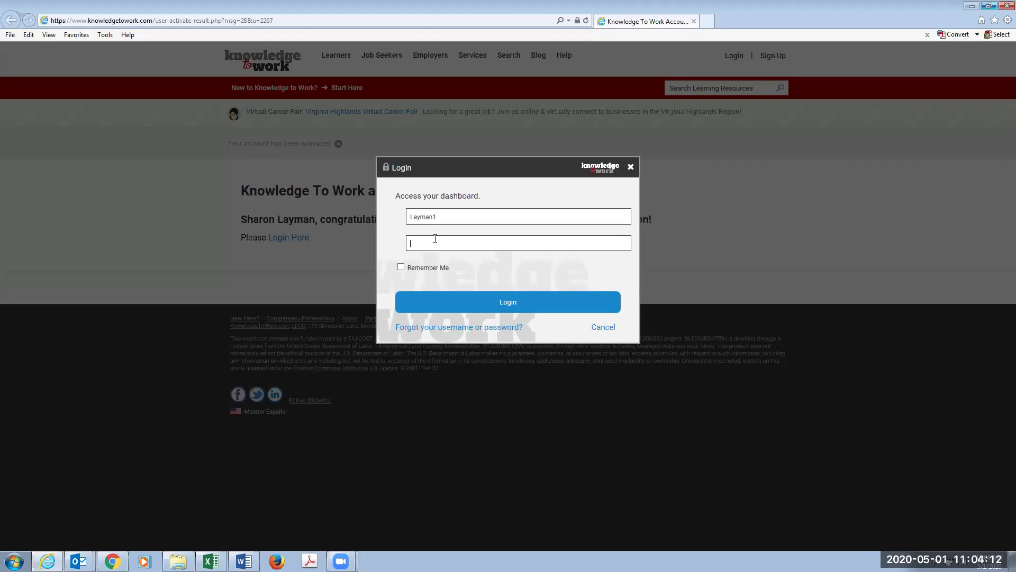
text(*****)
key(BackSpace)
text(***)
click(479, 302)
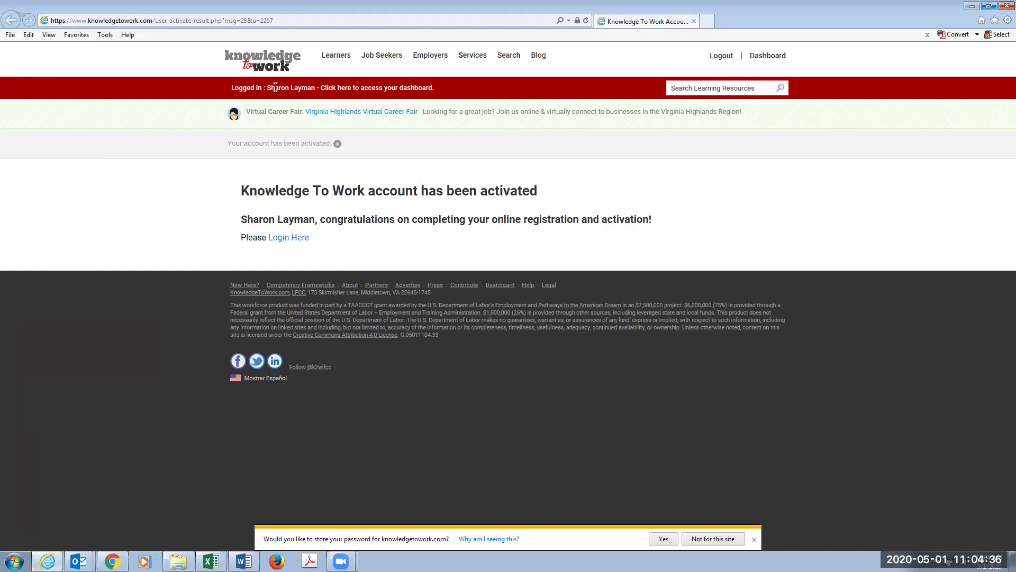
- Browse the Learners, Job Seekers, Employers and Services pages, then go to the Virginia Highlands Virtual Career Fair
click(336, 60)
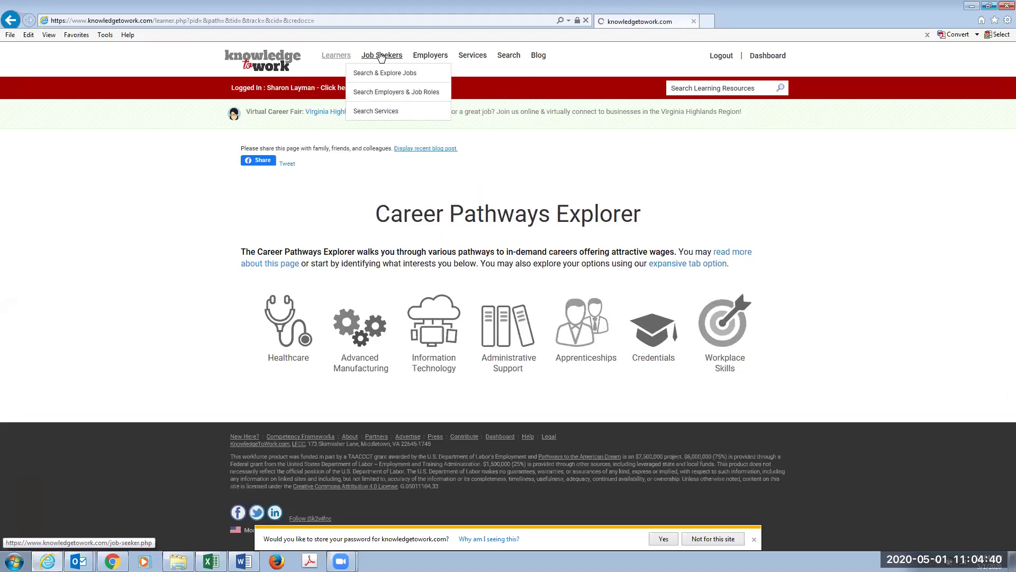
click(381, 57)
click(423, 57)
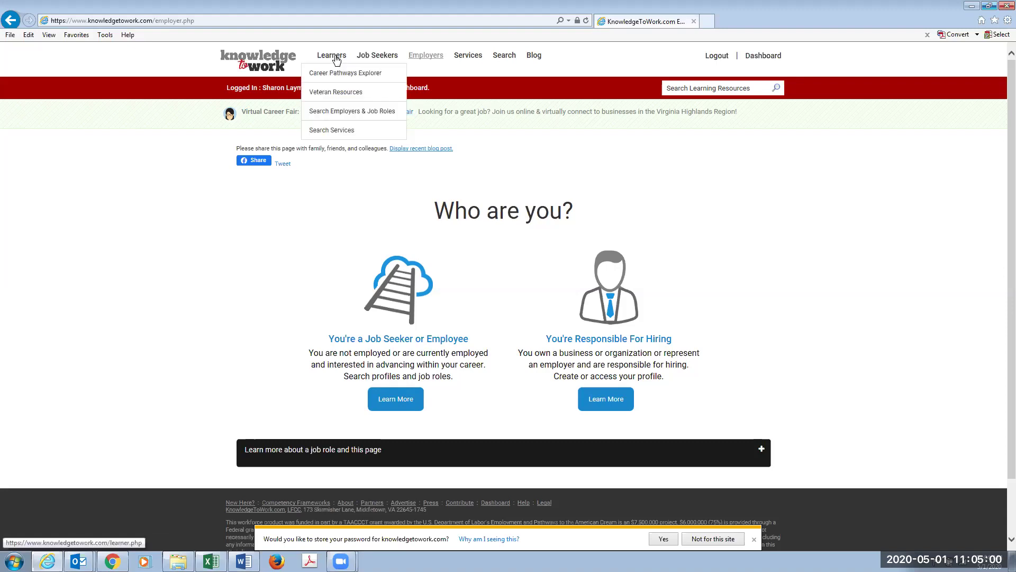
click(346, 68)
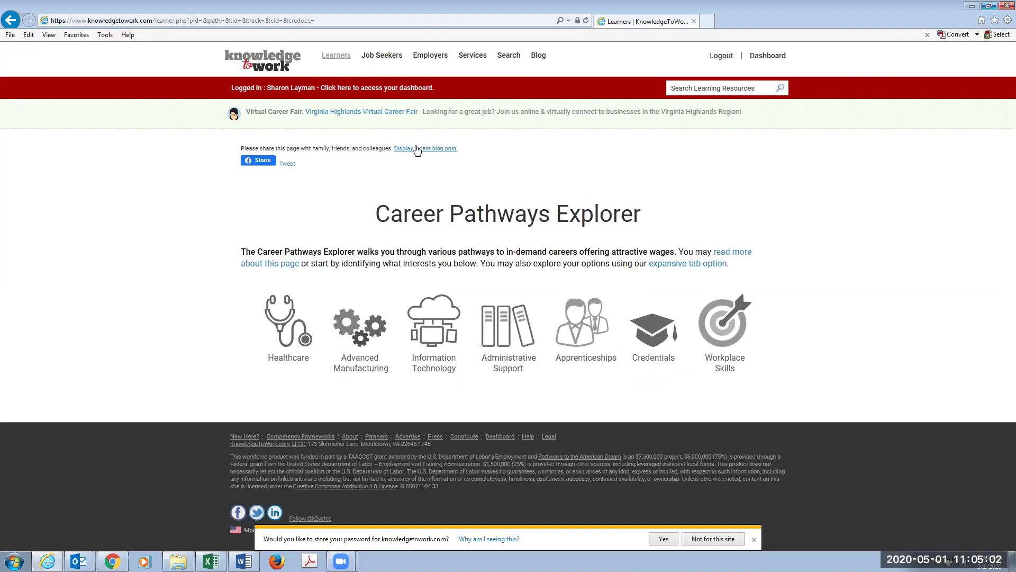
click(480, 60)
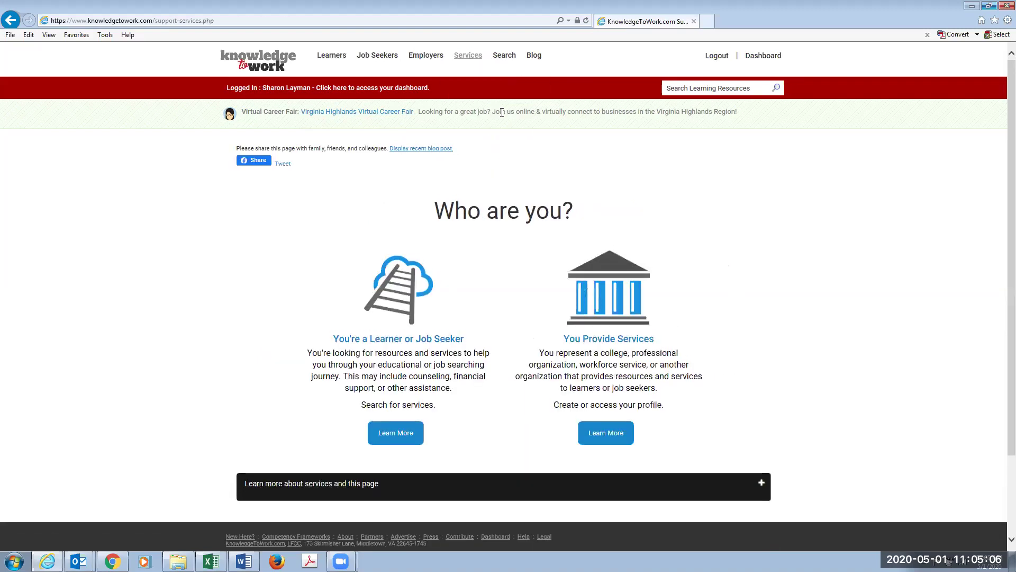
click(348, 113)
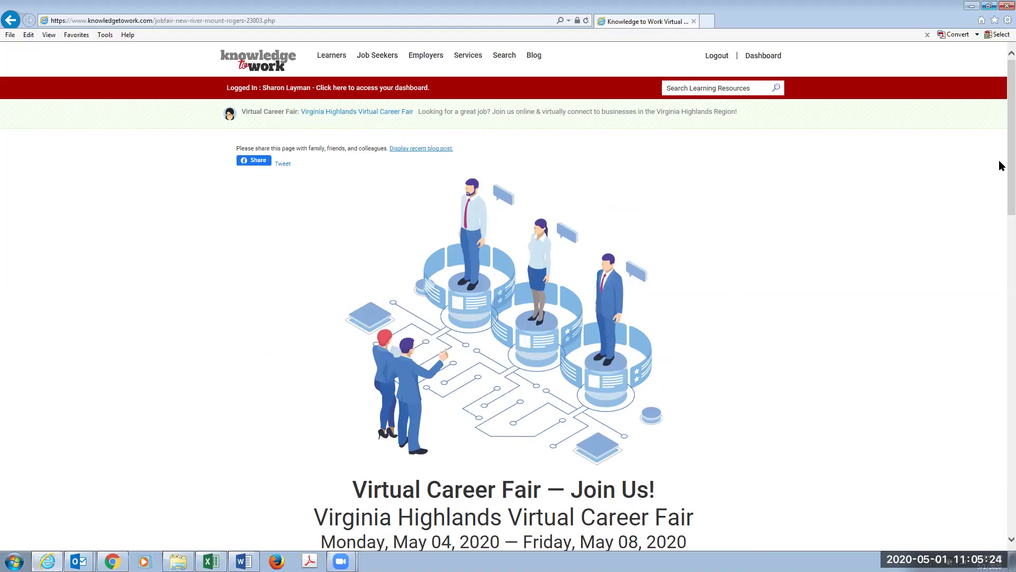
- Scroll down the career fair page to browse the participating businesses
scroll(1000, 179, down, 3)
drag(1000, 221, 999, 145)
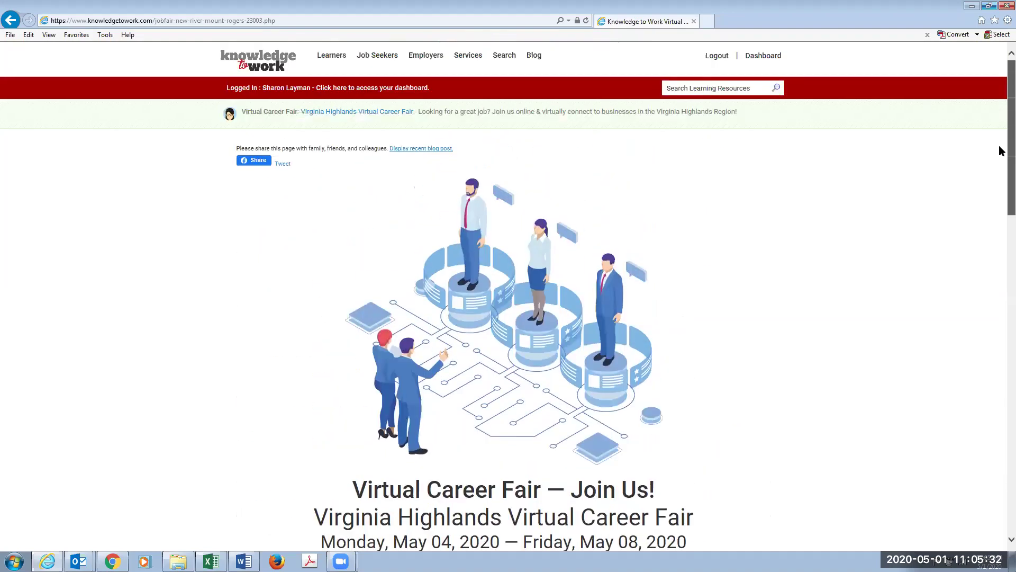